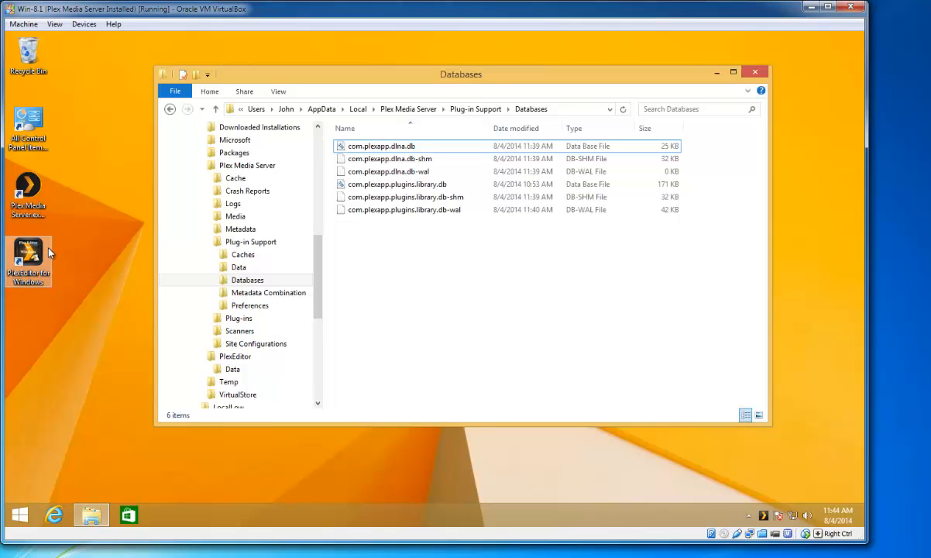
Check the Plex Media Server installer's file details in the C:\Temp folder, and minimize the folder window.
{"action": "scroll", "coordinate": [319, 199], "scroll_direction": "up", "scroll_amount": 7}
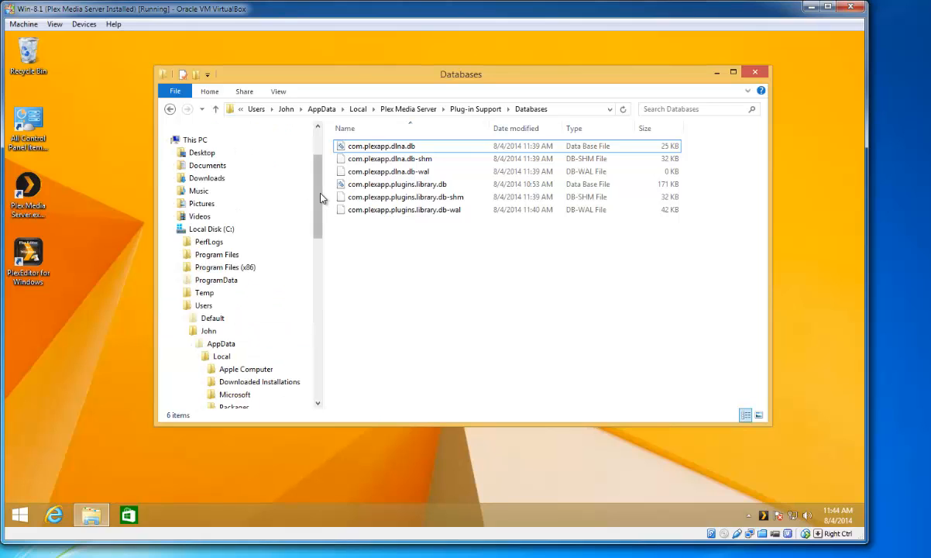
{"action": "left_click", "coordinate": [210, 293]}
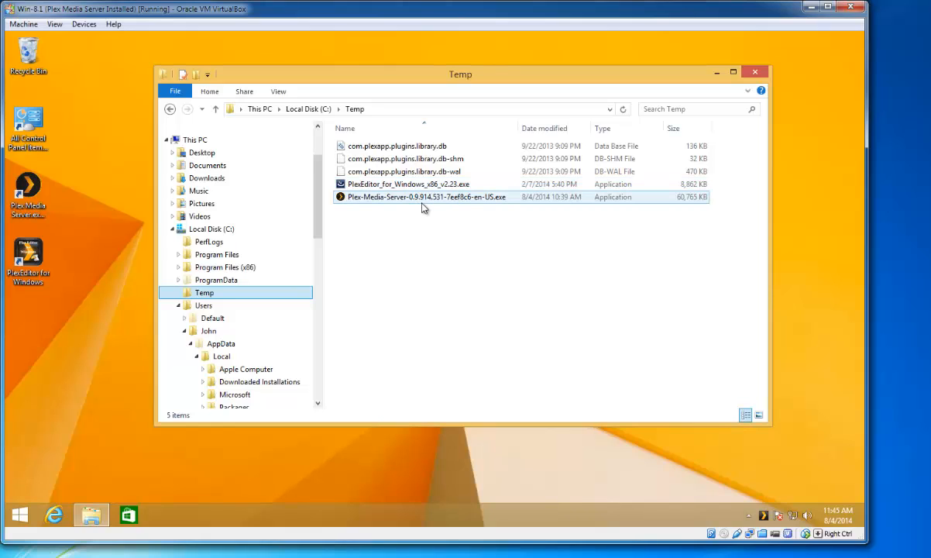
{"action": "mouse_move", "coordinate": [426, 206]}
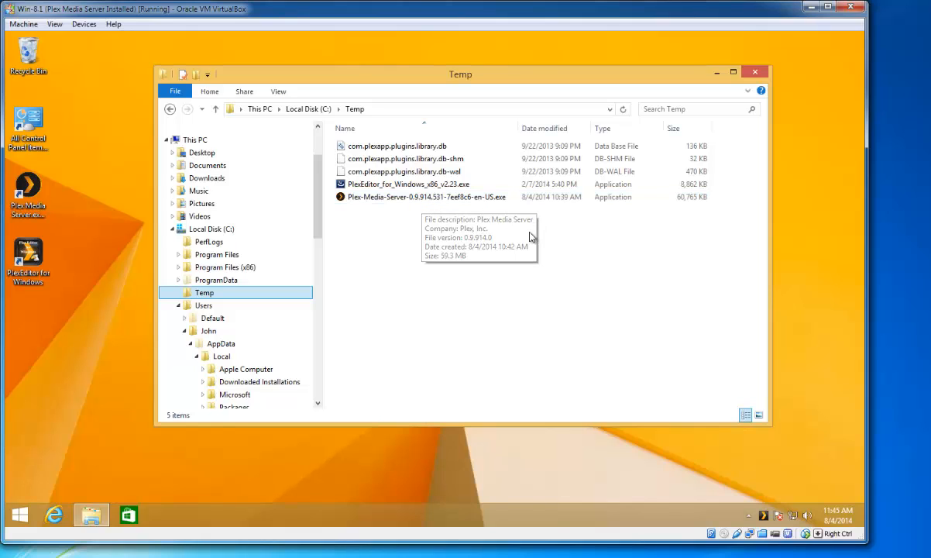
{"action": "left_click", "coordinate": [716, 73]}
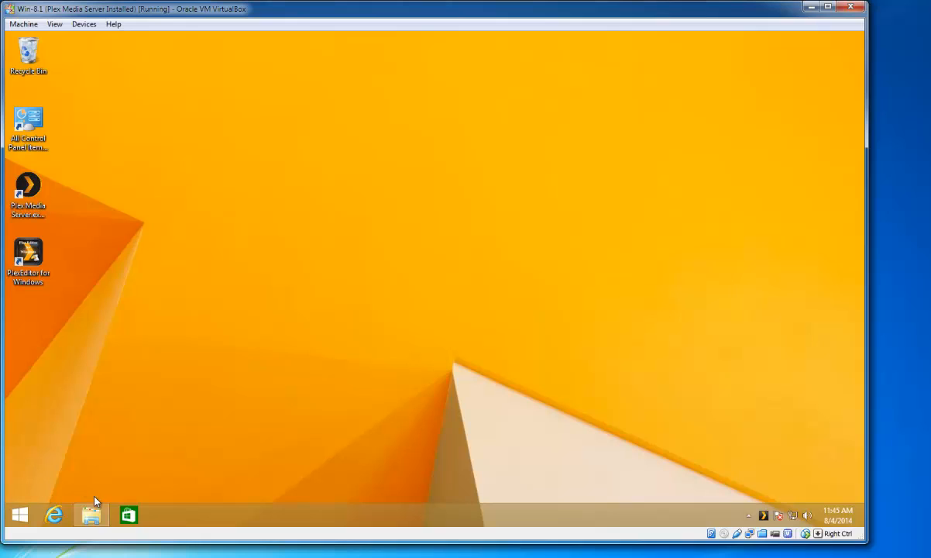
Restore the file window and open Plex Media Server's Plug-in Support\Databases folder under AppData\Local.
{"action": "left_click", "coordinate": [98, 522]}
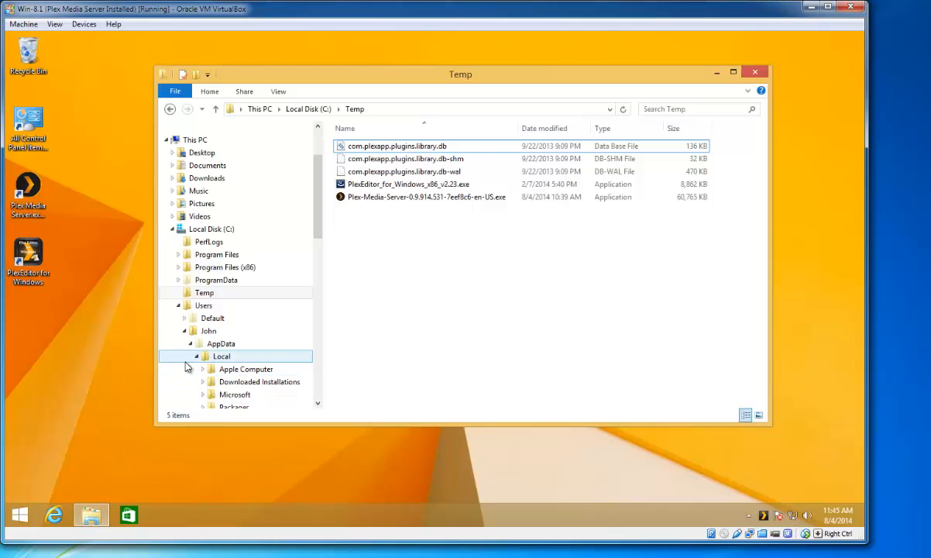
{"action": "left_click", "coordinate": [317, 404]}
{"action": "left_click", "coordinate": [318, 403]}
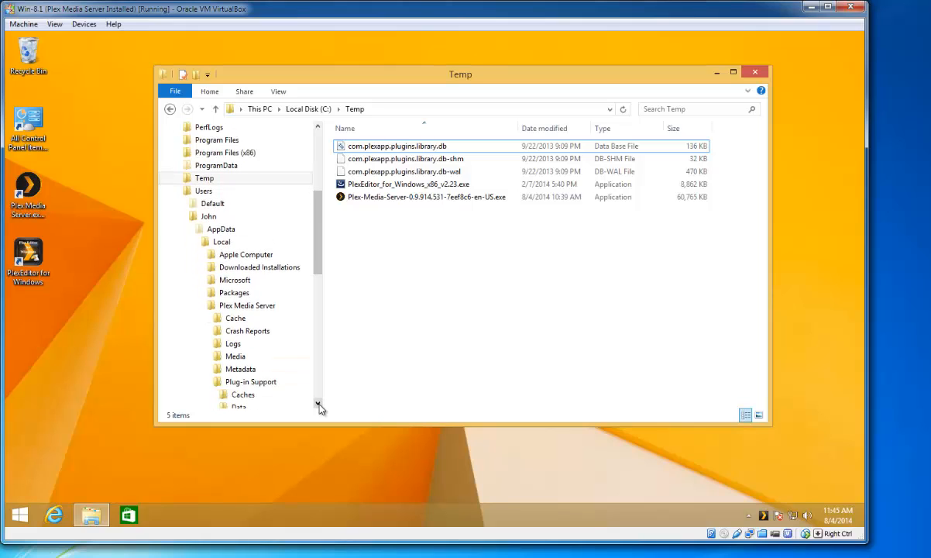
{"action": "left_click", "coordinate": [317, 404]}
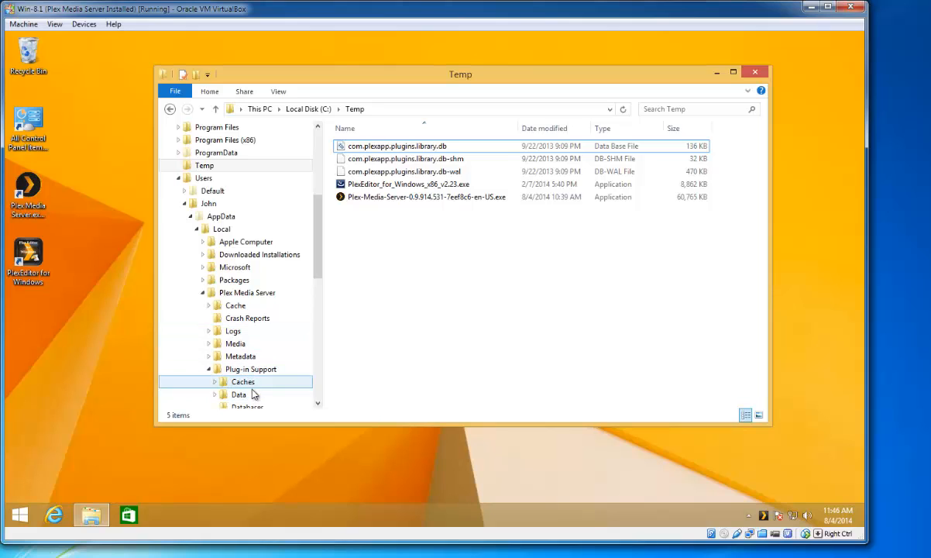
{"action": "left_click", "coordinate": [317, 404]}
{"action": "left_click", "coordinate": [317, 404]}
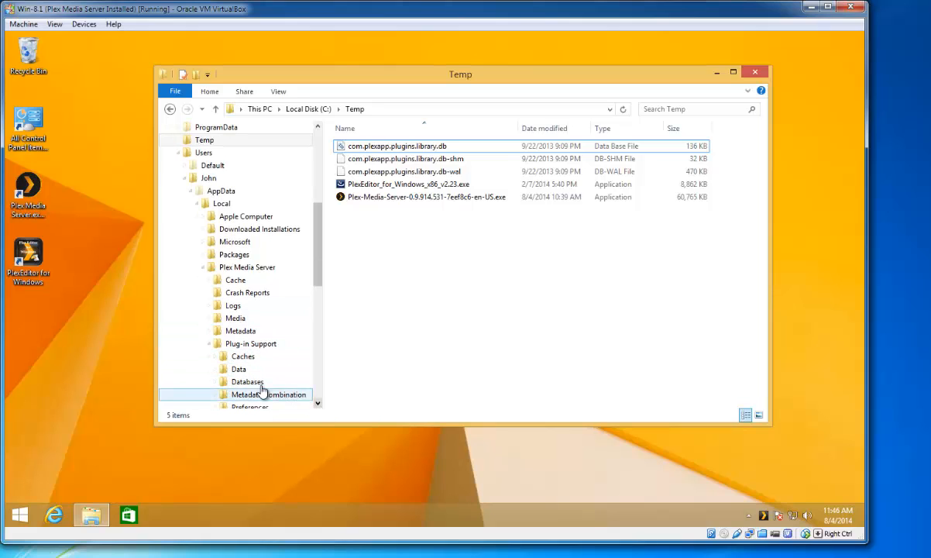
{"action": "left_click", "coordinate": [193, 381]}
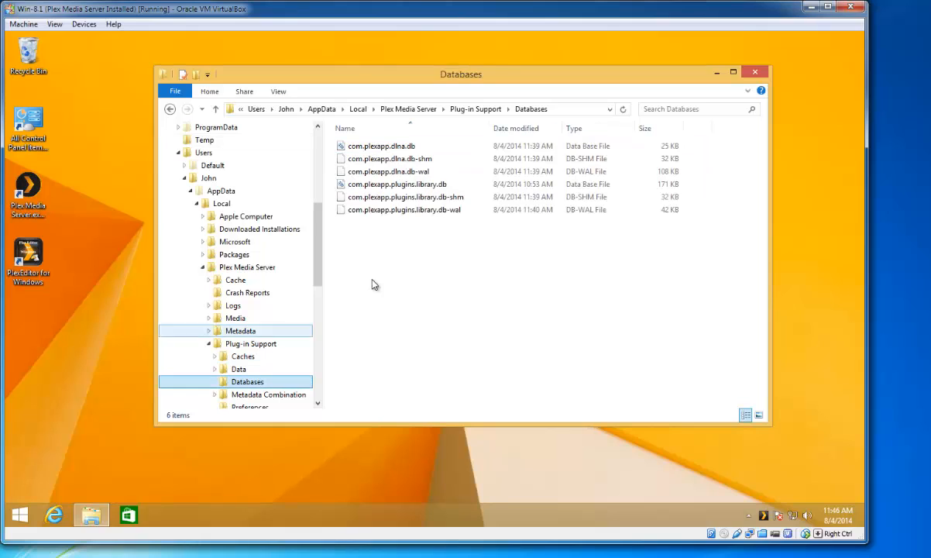
Show the Databases folder's full path and go through its com.plexapp.plugins.library .db, .db-shm and .db-wal files.
{"action": "left_click", "coordinate": [557, 109]}
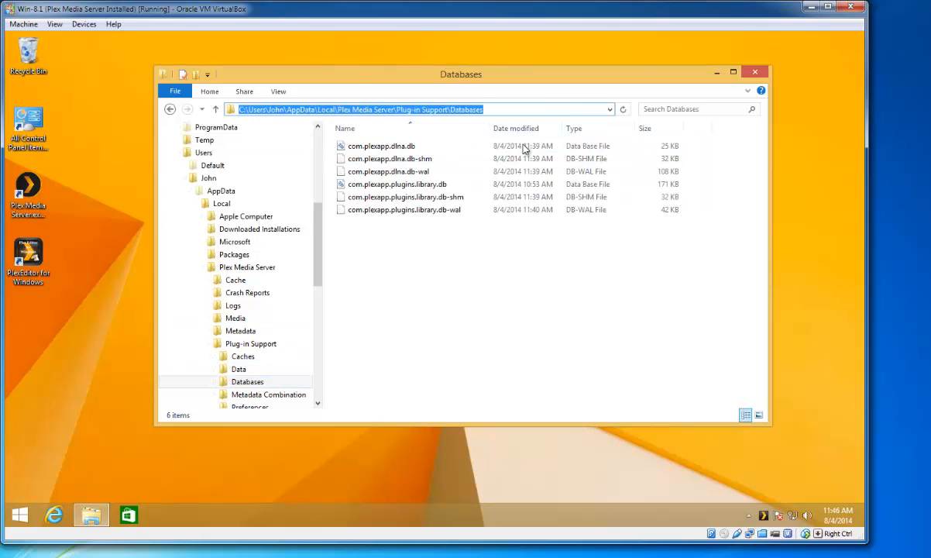
{"action": "left_click", "coordinate": [406, 188]}
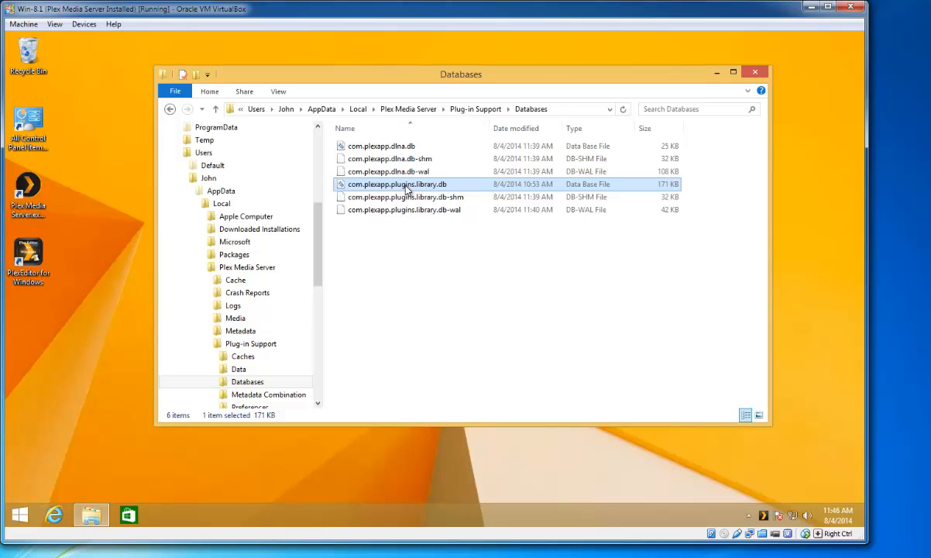
{"action": "key", "text": "Down"}
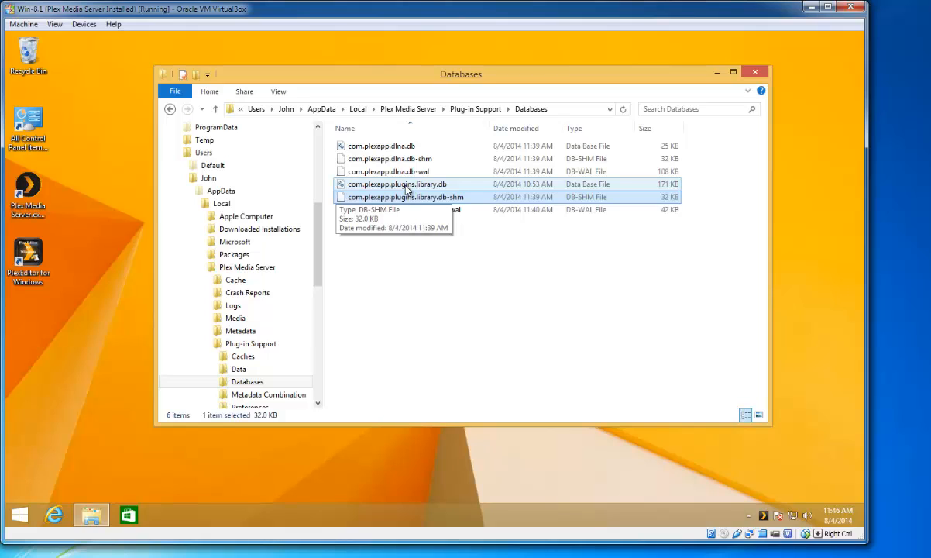
{"action": "key", "text": "Down"}
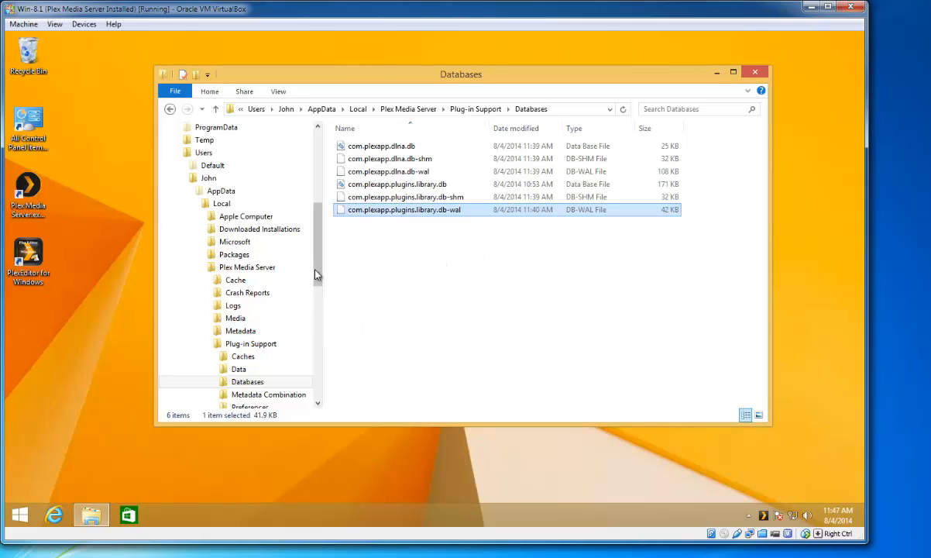
Look at the database files in PlexEditor's Data folder and return to the Plug-in Support\Databases folder.
{"action": "left_click_drag", "start_coordinate": [319, 266], "coordinate": [315, 312]}
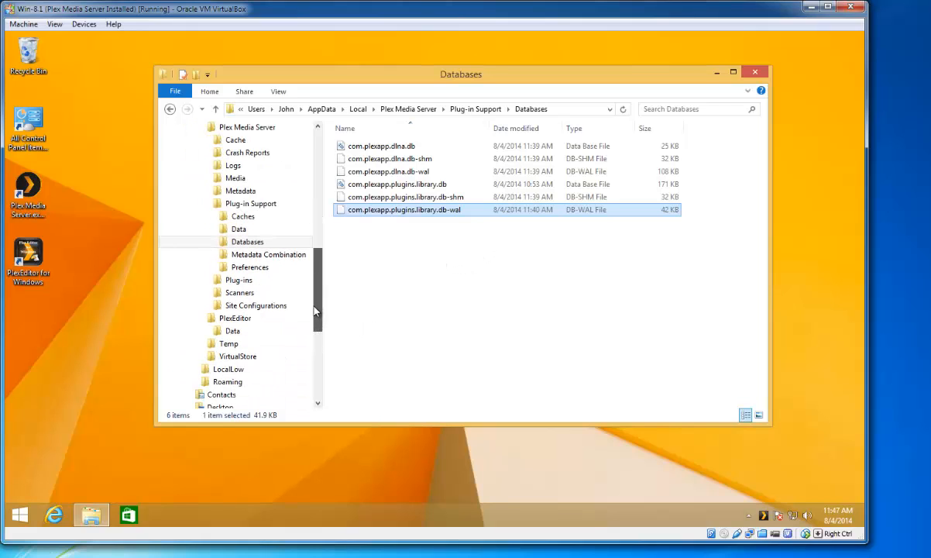
{"action": "left_click", "coordinate": [233, 332]}
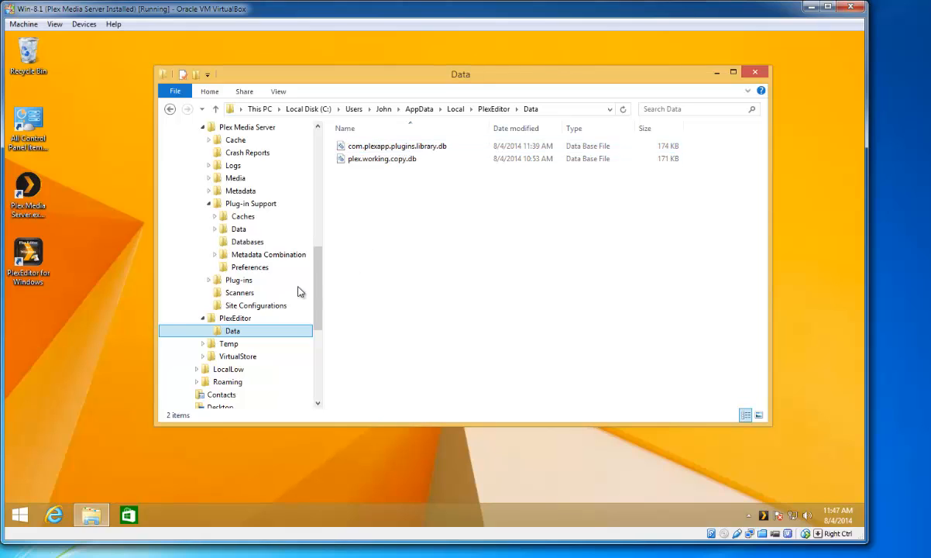
{"action": "left_click", "coordinate": [250, 243]}
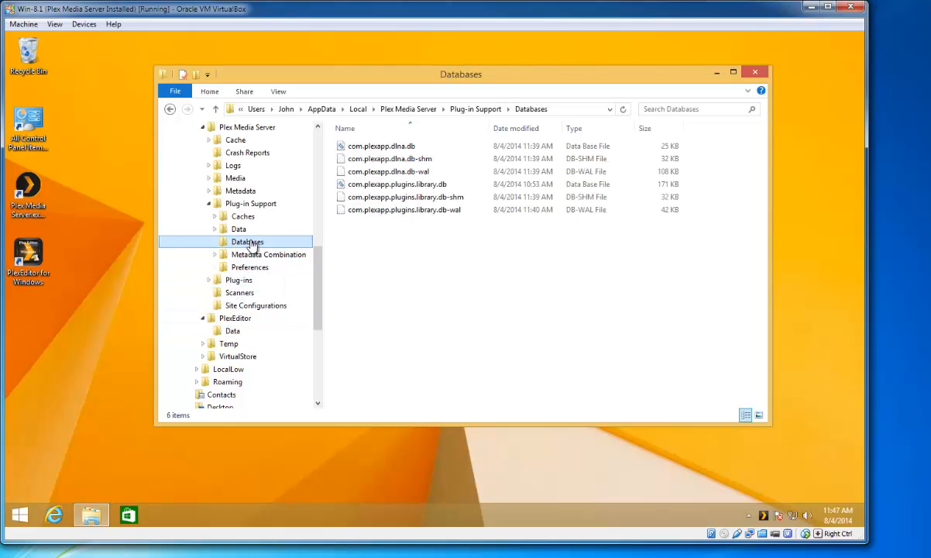
Copy the com.plexapp.plugins.library .db, .db-shm and .db-wal files from the Databases folder.
{"action": "left_click", "coordinate": [410, 184]}
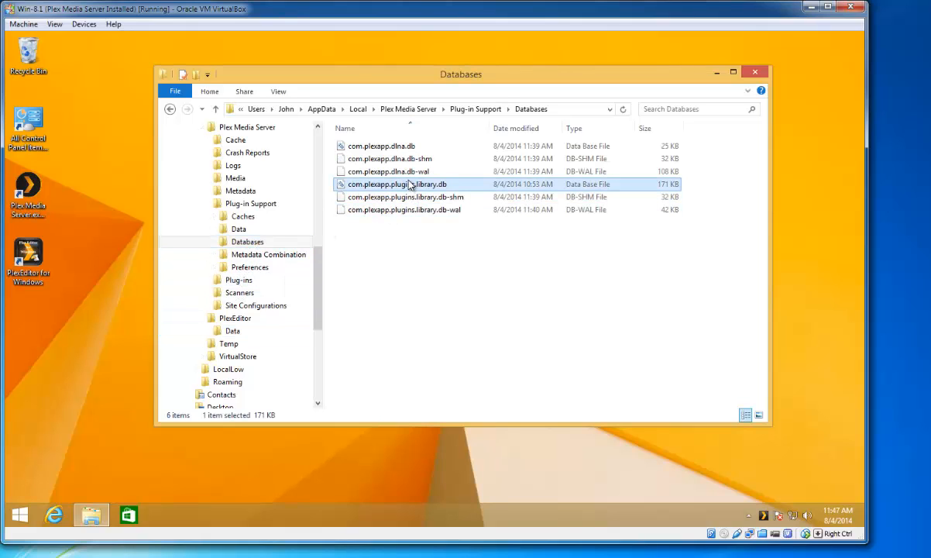
{"action": "key", "text": "shift+Down"}
{"action": "key", "text": "shift+Down"}
{"action": "right_click", "coordinate": [409, 184]}
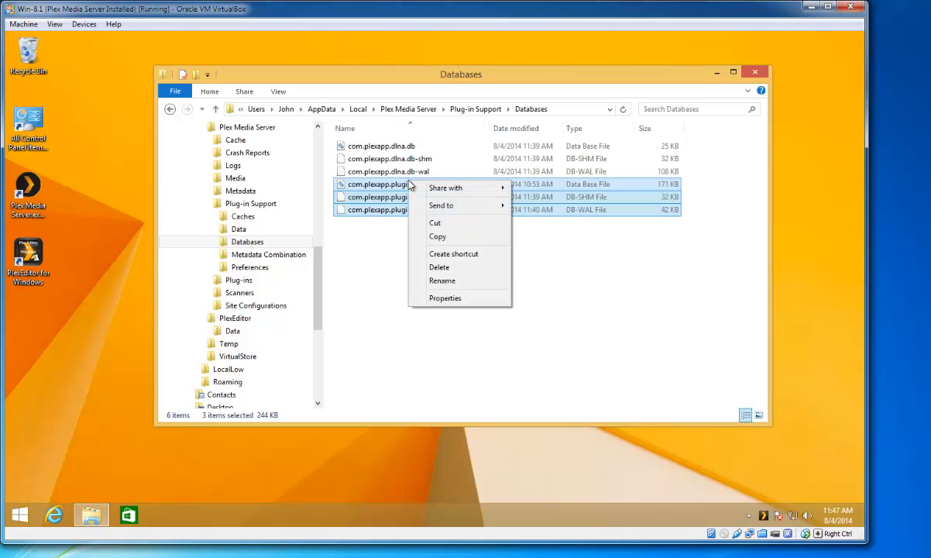
{"action": "left_click", "coordinate": [439, 237]}
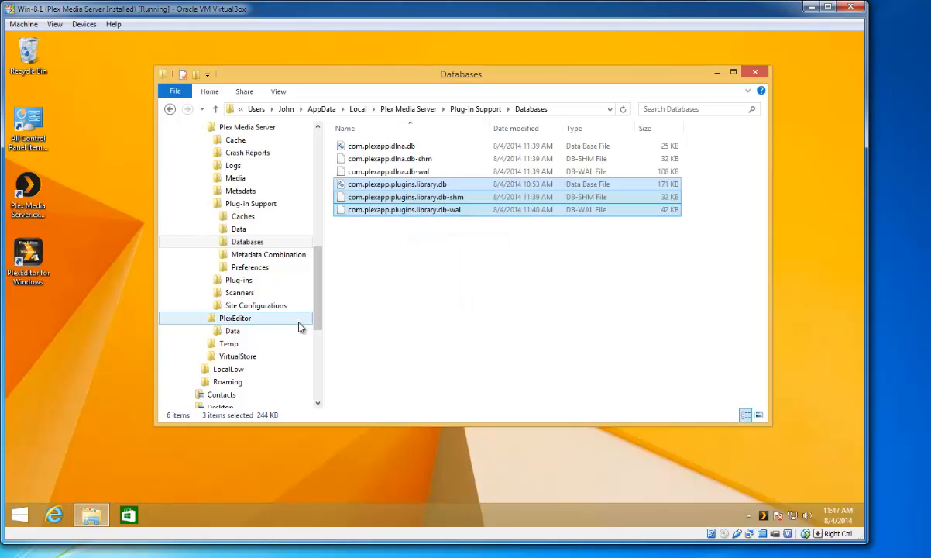
Paste the copied library files into PlexEditor's Data folder, replacing the existing com.plexapp.plugins.library.db.
{"action": "left_click", "coordinate": [232, 332]}
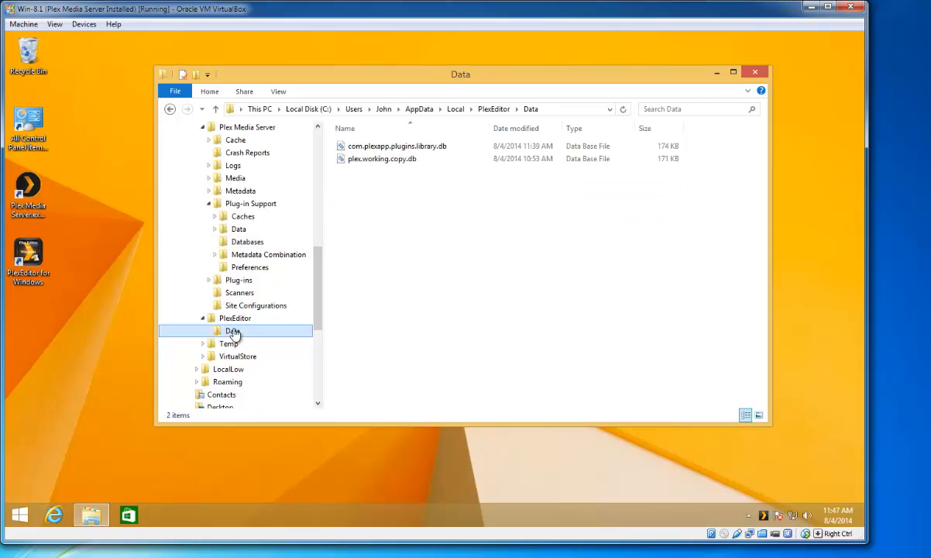
{"action": "right_click", "coordinate": [364, 242]}
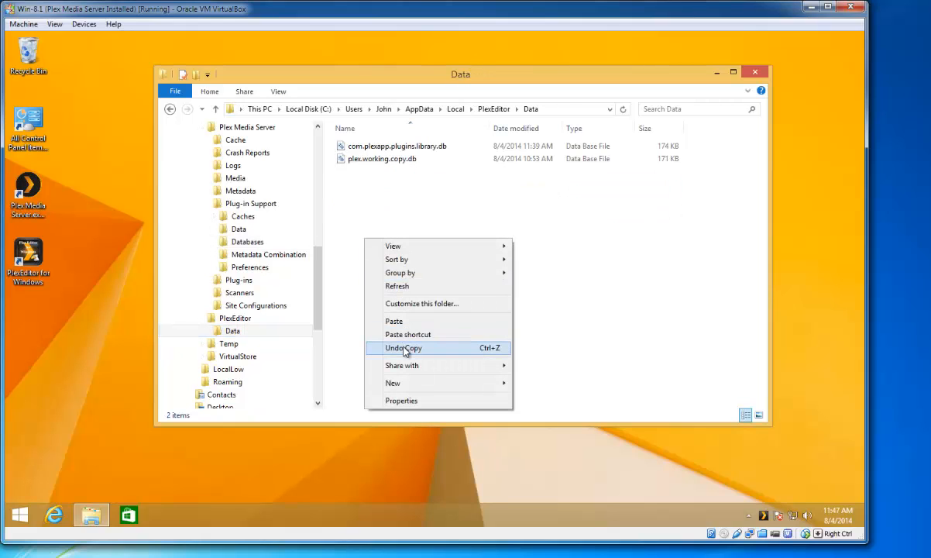
{"action": "left_click", "coordinate": [393, 320]}
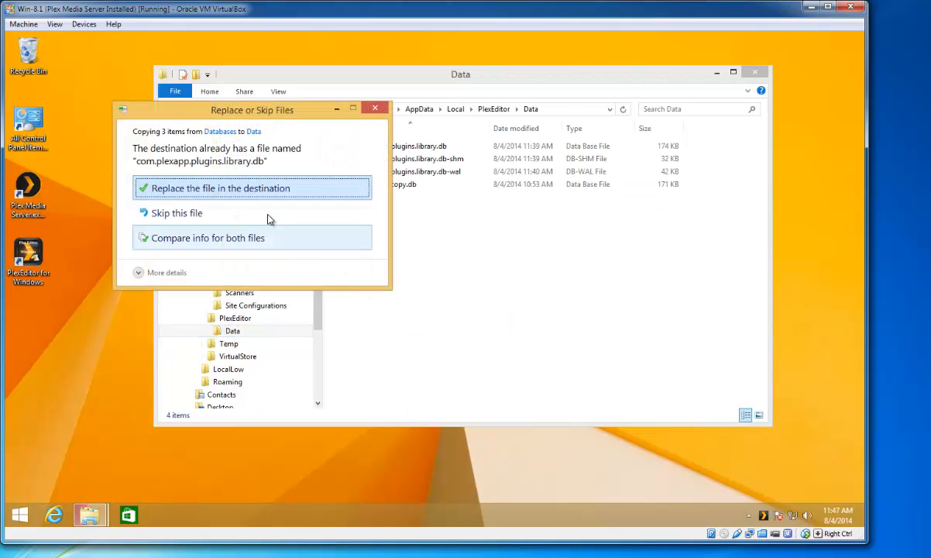
{"action": "left_click", "coordinate": [223, 188]}
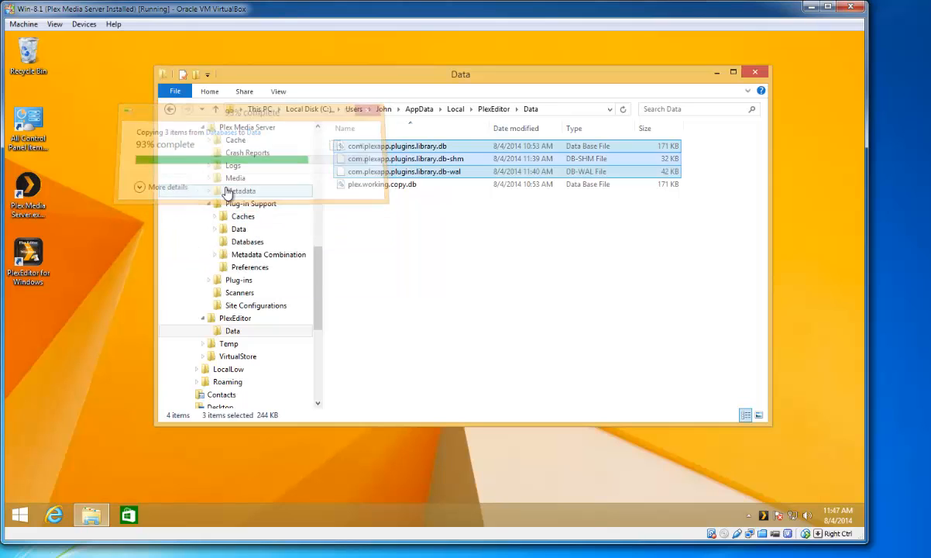
{"action": "left_click", "coordinate": [412, 220]}
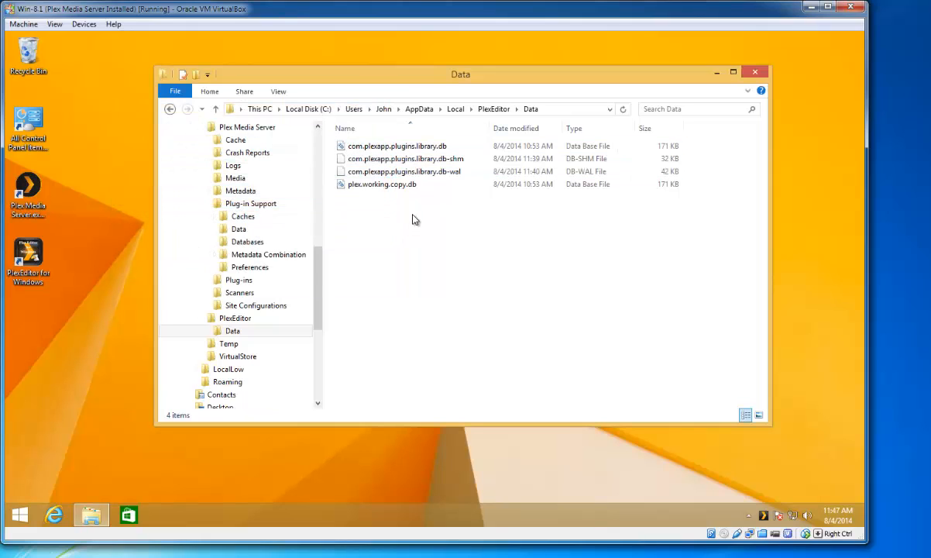
Go through the files in PlexEditor's Data folder, comparing com.plexapp.plugins.library.db with plex.working.copy.db.
{"action": "left_click", "coordinate": [407, 150]}
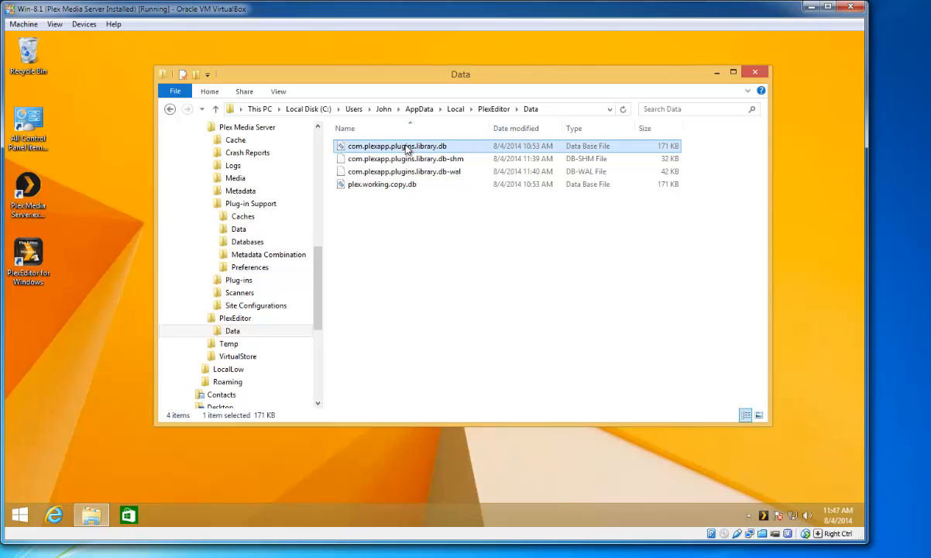
{"action": "key", "text": "Down"}
{"action": "key", "text": "Down"}
{"action": "key", "text": "Down"}
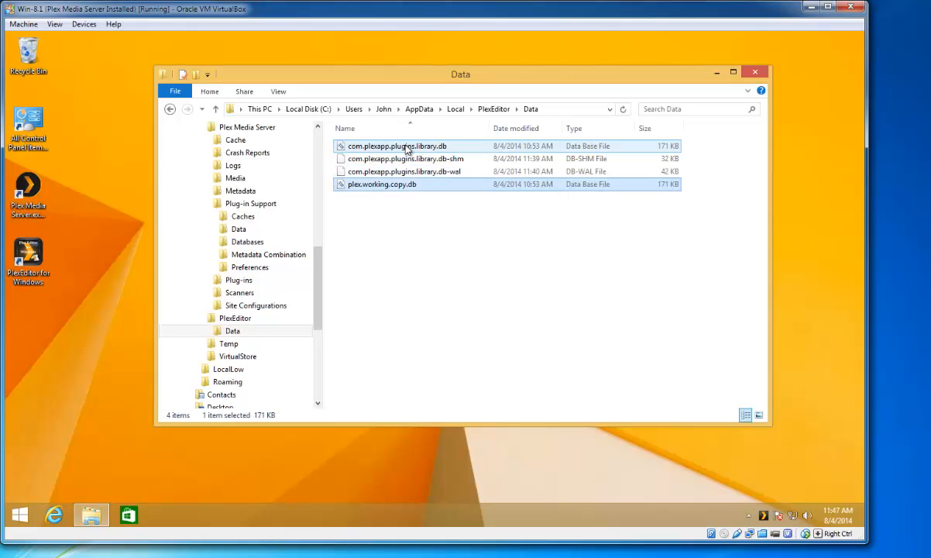
{"action": "left_click", "coordinate": [384, 143]}
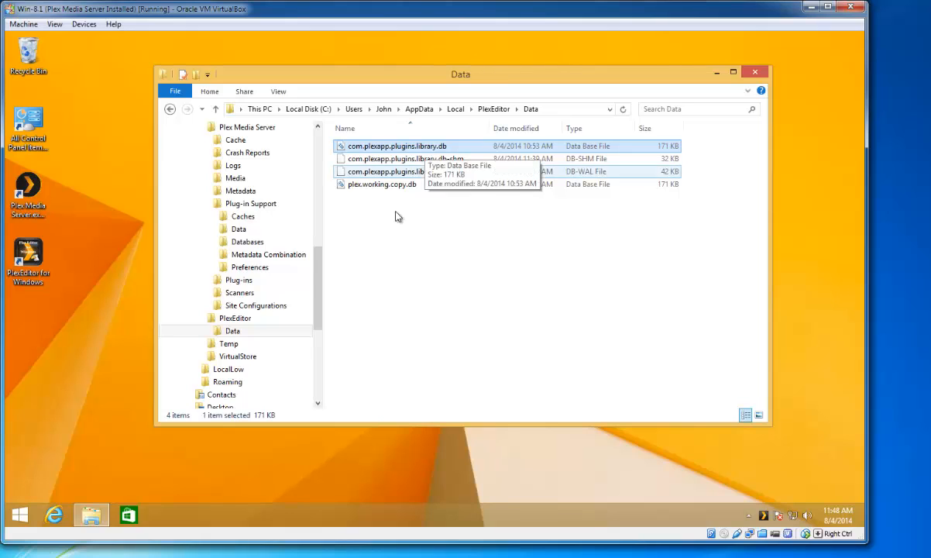
Return to the Databases folder and examine the library's .db-shm and .db-wal files, leaving nothing selected.
{"action": "left_click", "coordinate": [256, 243]}
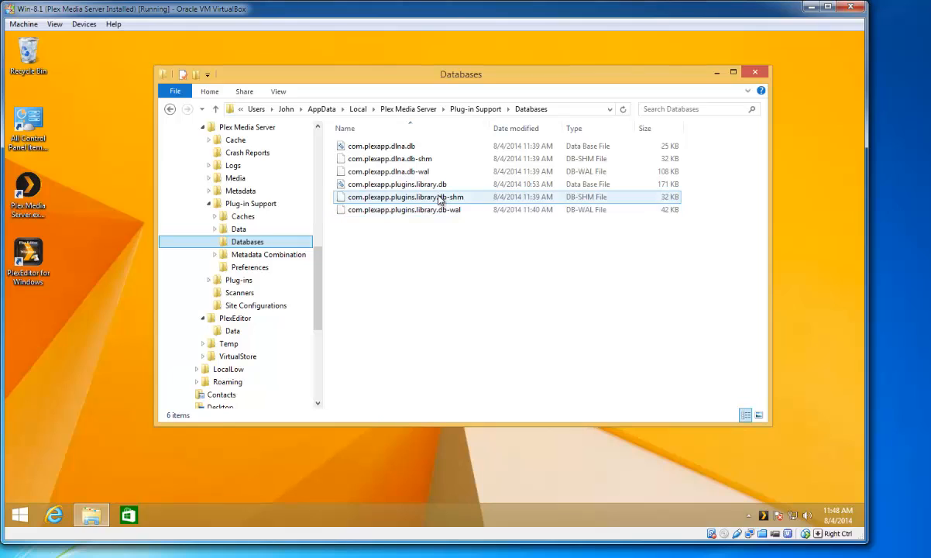
{"action": "left_click", "coordinate": [440, 200]}
{"action": "key", "text": "shift+Down"}
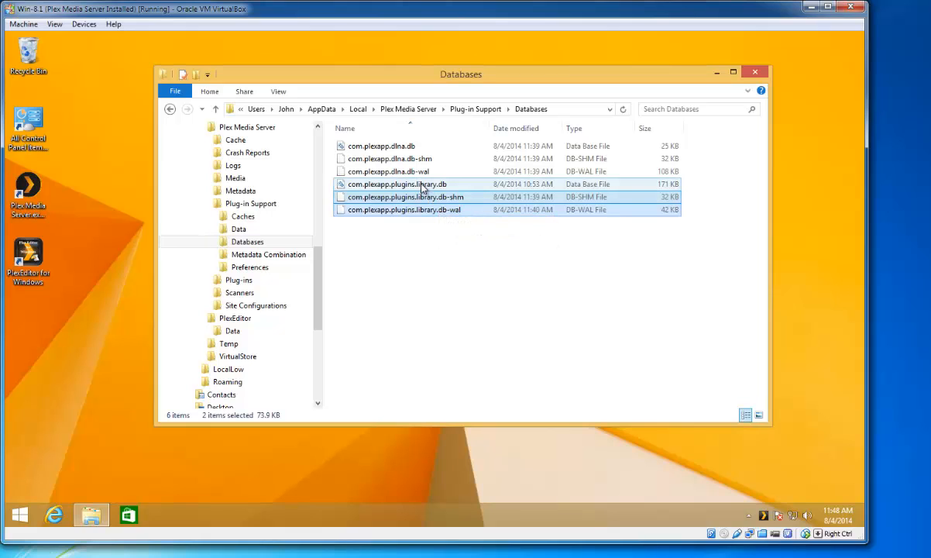
{"action": "left_click", "coordinate": [427, 251]}
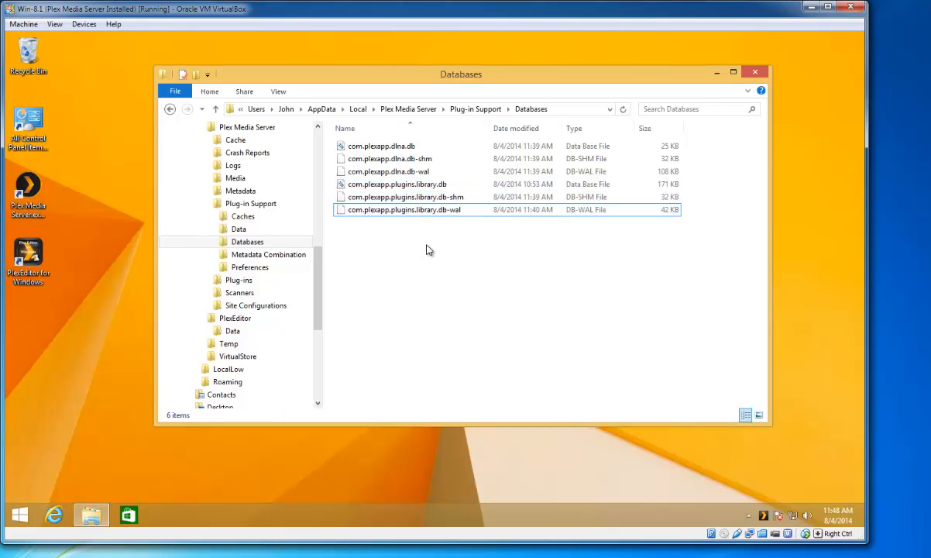
Open OnStart.bat from the PlexEditor folder for editing in Notepad and move its window slightly down.
{"action": "left_click", "coordinate": [235, 319]}
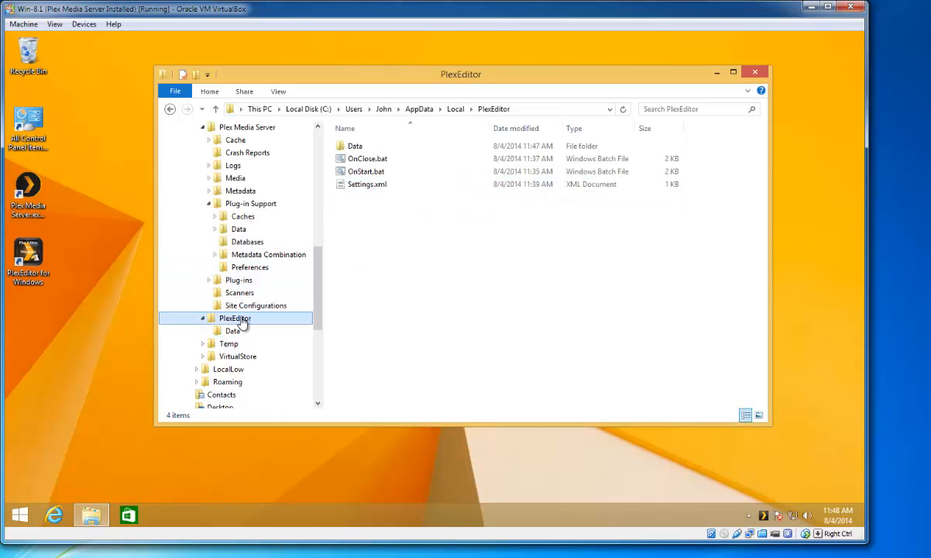
{"action": "right_click", "coordinate": [368, 175]}
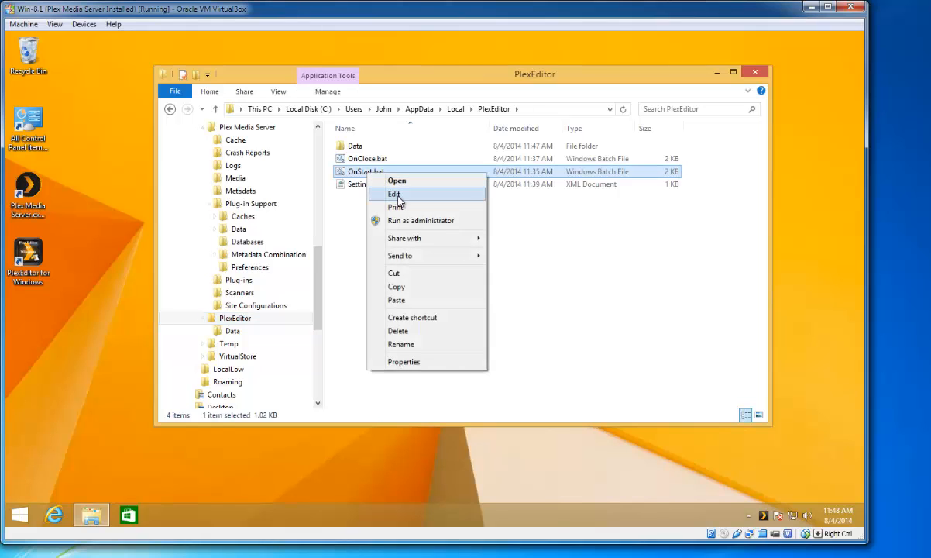
{"action": "left_click", "coordinate": [391, 193]}
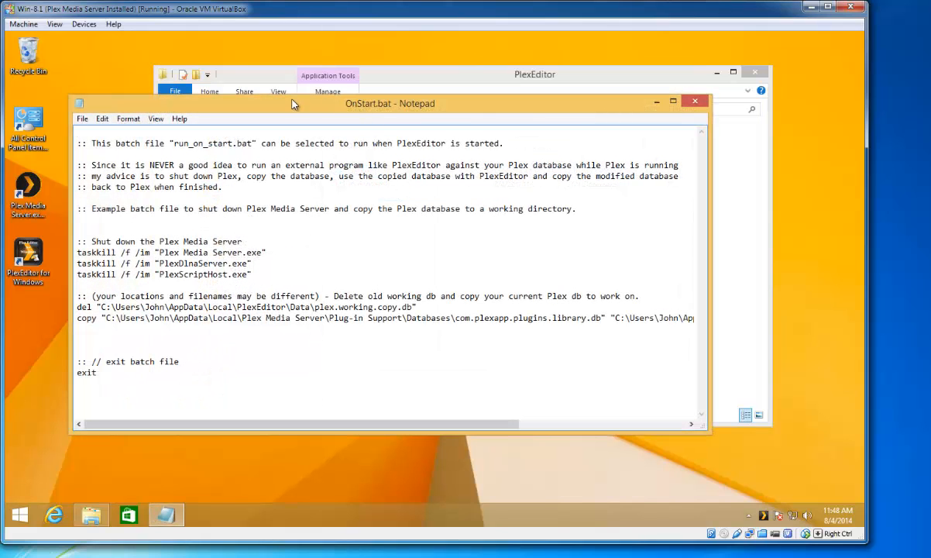
{"action": "left_click_drag", "start_coordinate": [291, 110], "coordinate": [291, 139]}
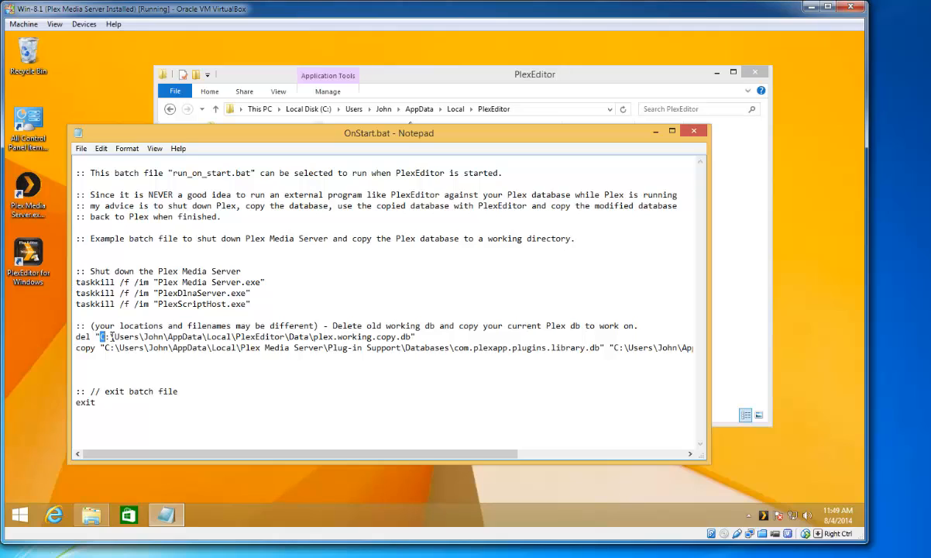
Check the user-profile part of OnStart.bat's delete path, then select the three com.plexapp.plugins.library database files in Plex's Databases folder.
{"action": "left_click_drag", "start_coordinate": [100, 337], "coordinate": [163, 337]}
{"action": "left_click", "coordinate": [380, 75]}
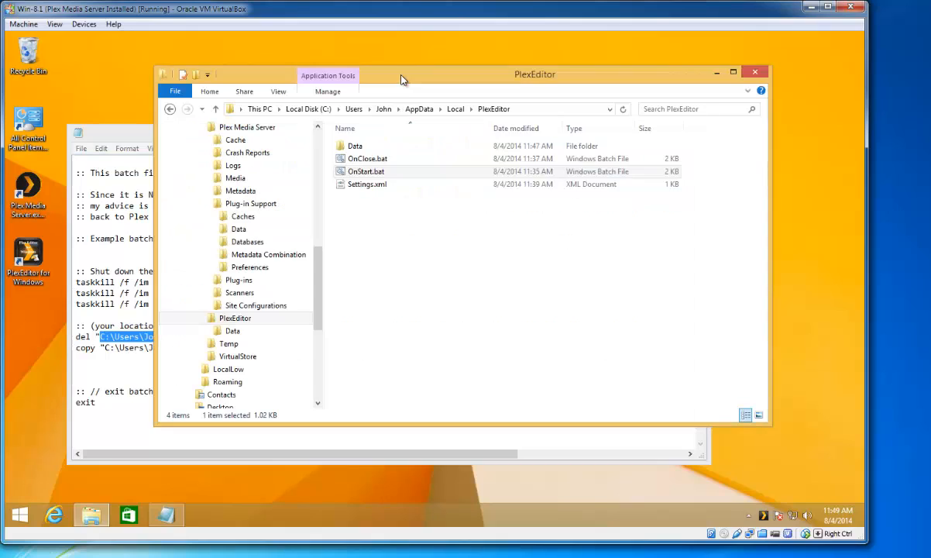
{"action": "left_click", "coordinate": [247, 242]}
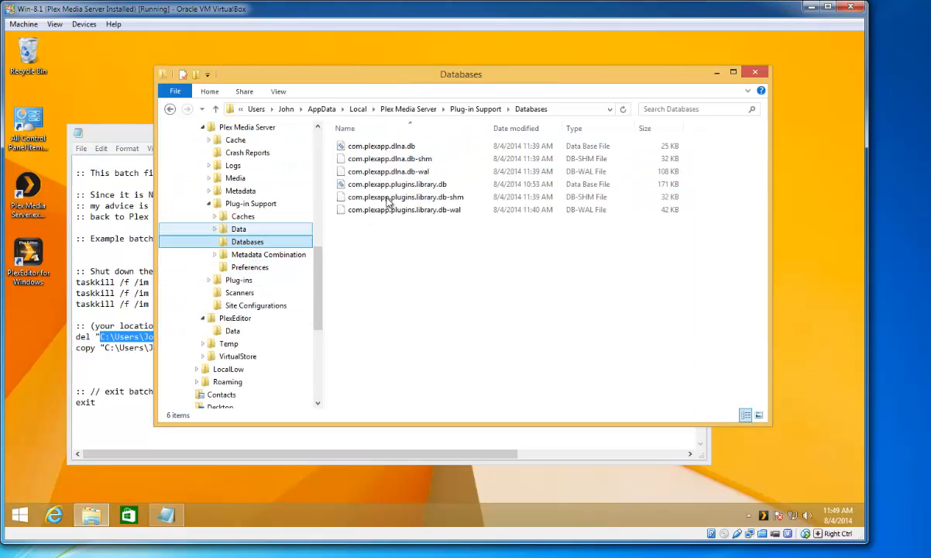
{"action": "left_click", "coordinate": [408, 184]}
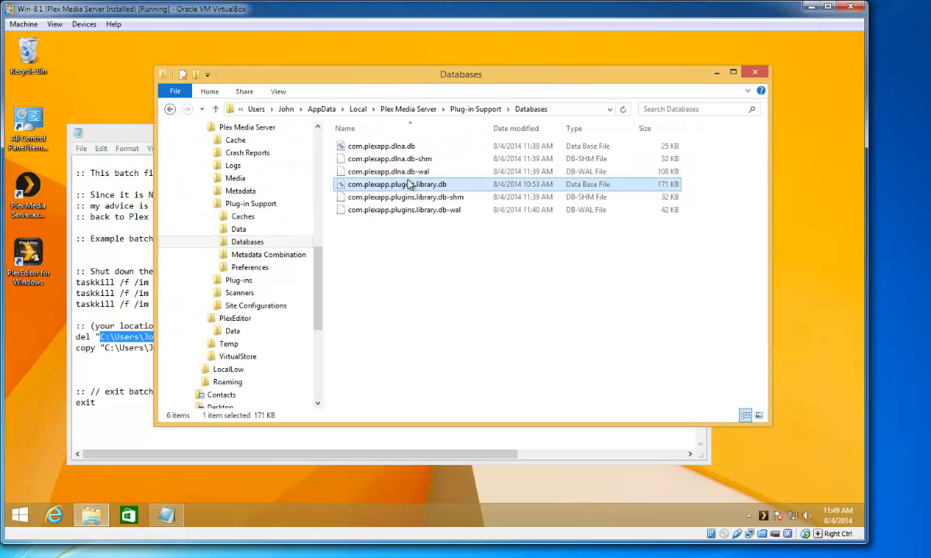
{"action": "key", "text": "shift+Down"}
{"action": "key", "text": "shift+Down"}
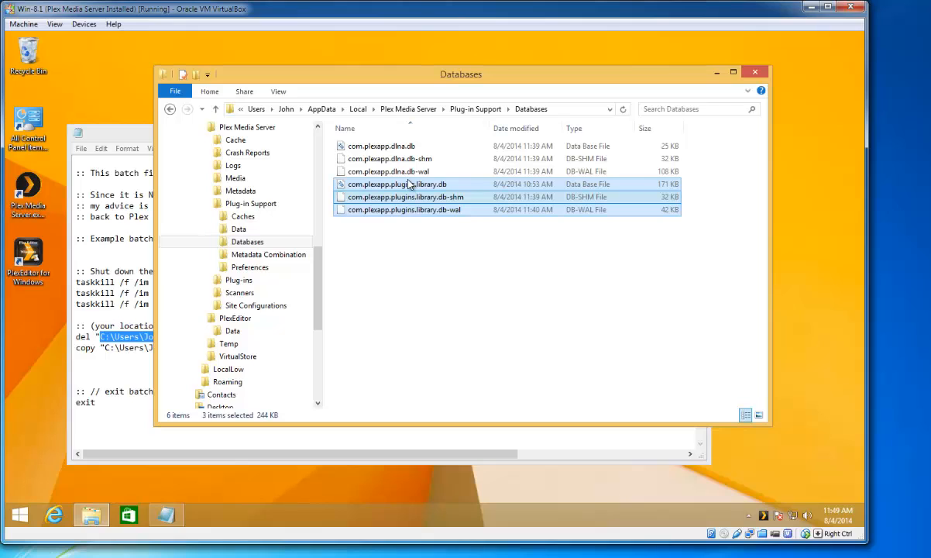
Return to OnStart.bat, review its taskkill, delete and copy commands, and close the file without editing it.
{"action": "left_click", "coordinate": [119, 130]}
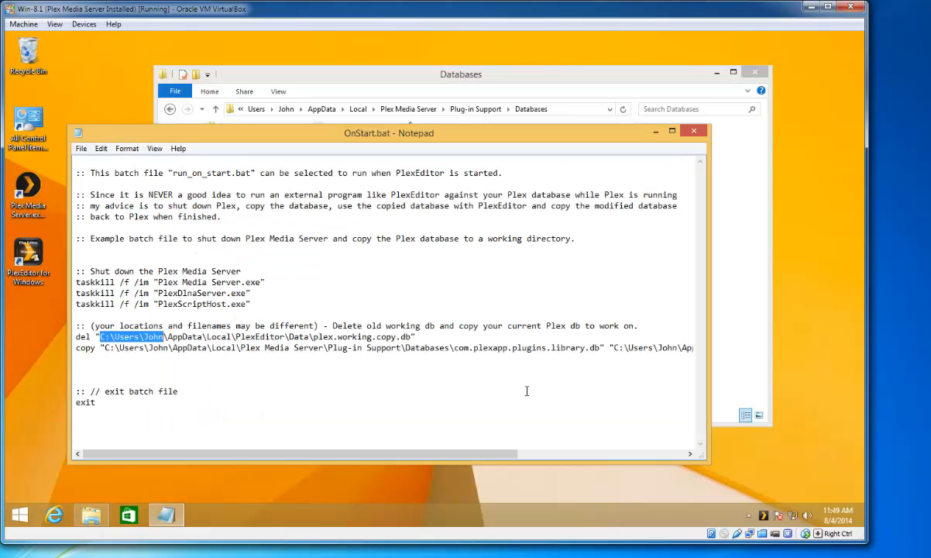
{"action": "left_click", "coordinate": [480, 446]}
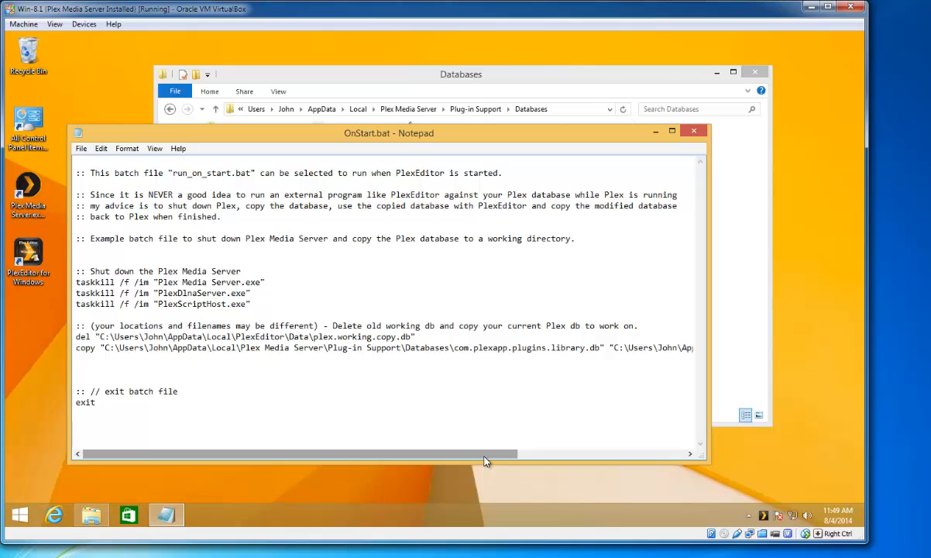
{"action": "left_click_drag", "start_coordinate": [482, 453], "coordinate": [456, 461]}
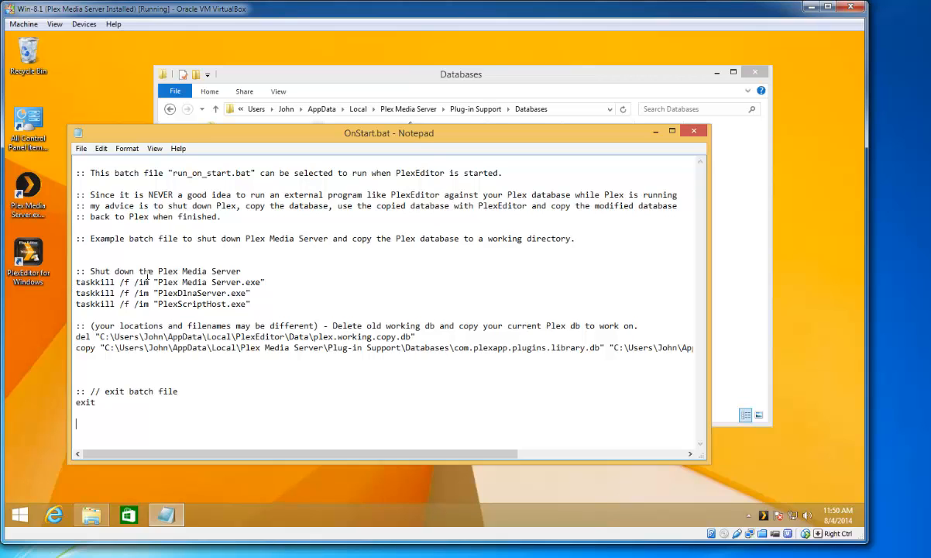
{"action": "left_click", "coordinate": [693, 132]}
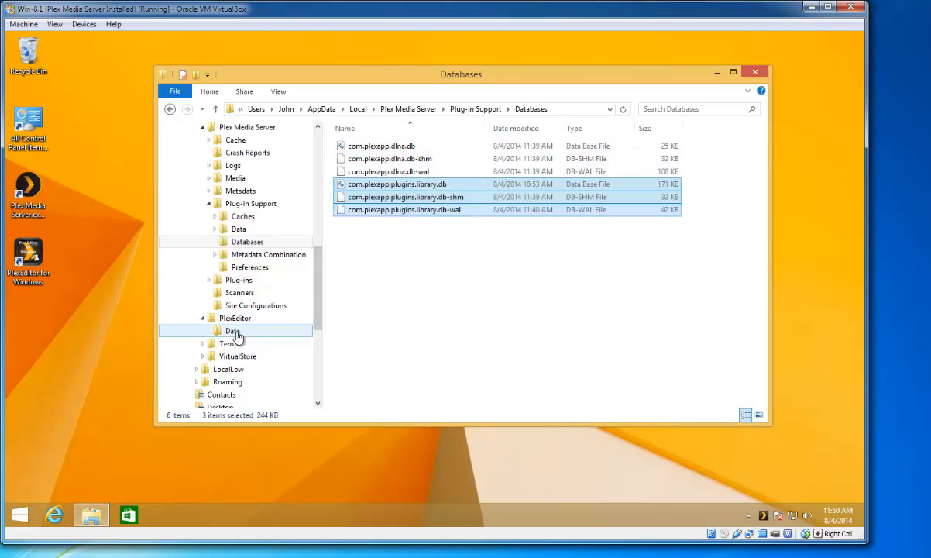
Open OnClose.bat from the PlexEditor folder for editing in Notepad.
{"action": "left_click", "coordinate": [233, 319]}
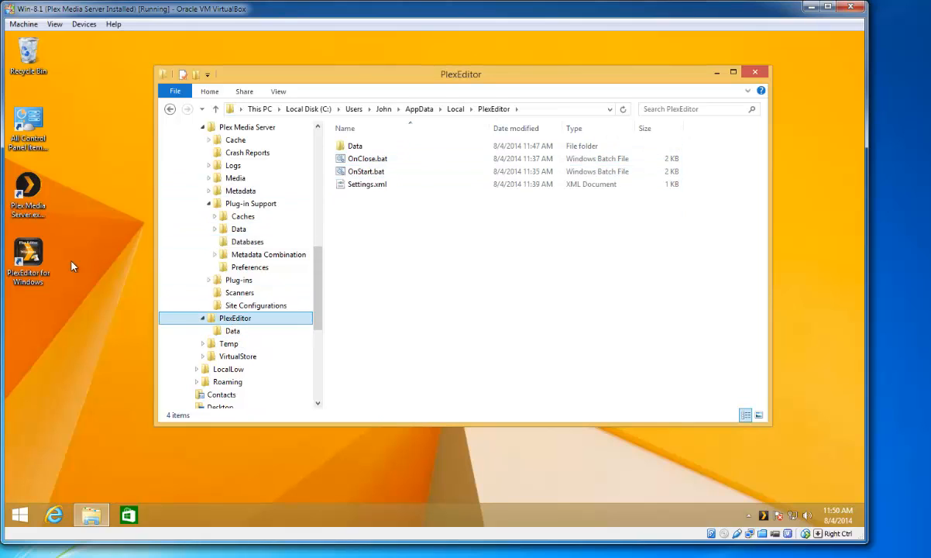
{"action": "left_click", "coordinate": [372, 162]}
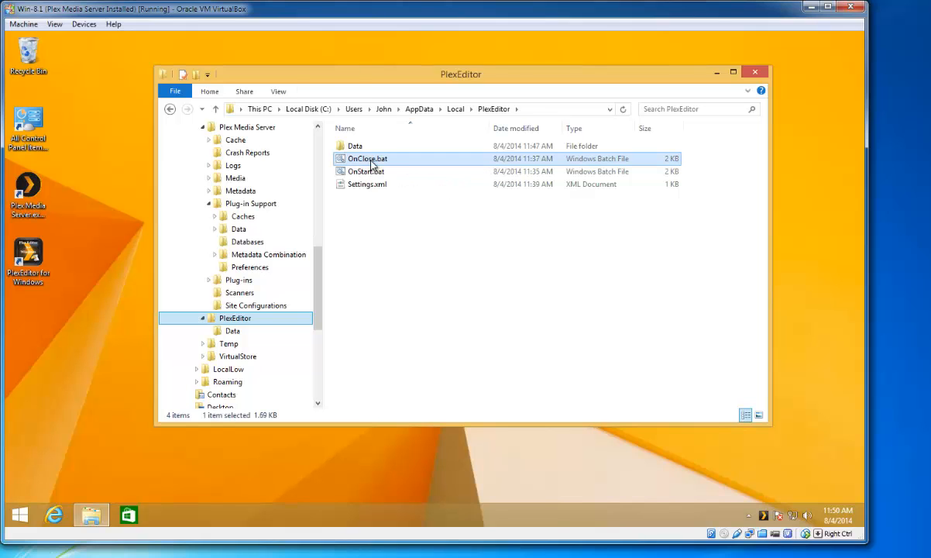
{"action": "right_click", "coordinate": [372, 163]}
{"action": "left_click", "coordinate": [402, 181]}
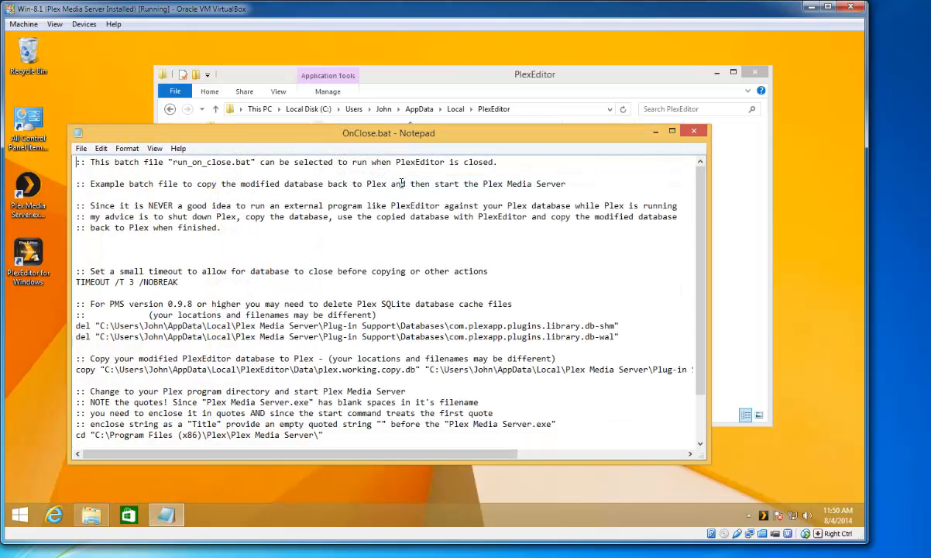
Review OnClose.bat's cache deletion, copy and server start commands, including the user-profile path, then close it and minimize the PlexEditor folder window.
{"action": "scroll", "coordinate": [302, 314], "scroll_direction": "down", "scroll_amount": 2}
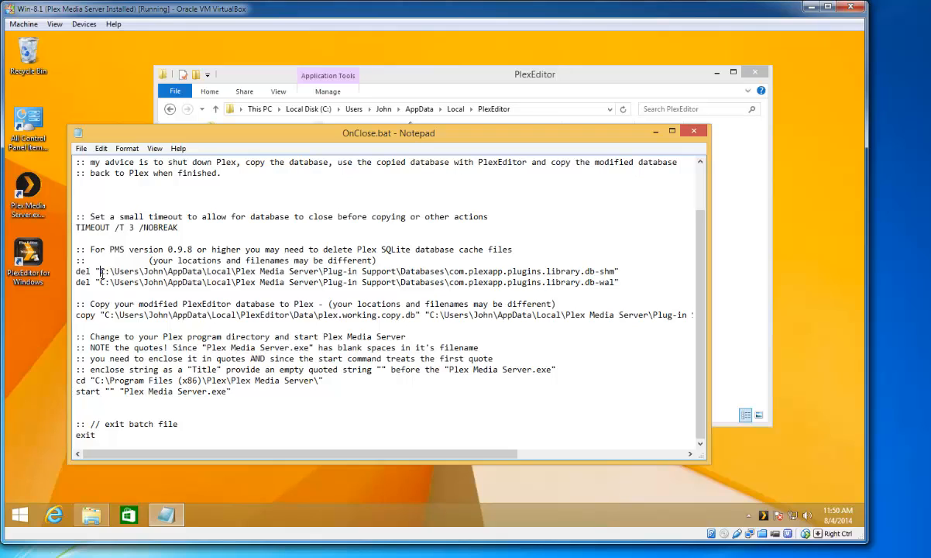
{"action": "left_click_drag", "start_coordinate": [100, 271], "coordinate": [165, 271]}
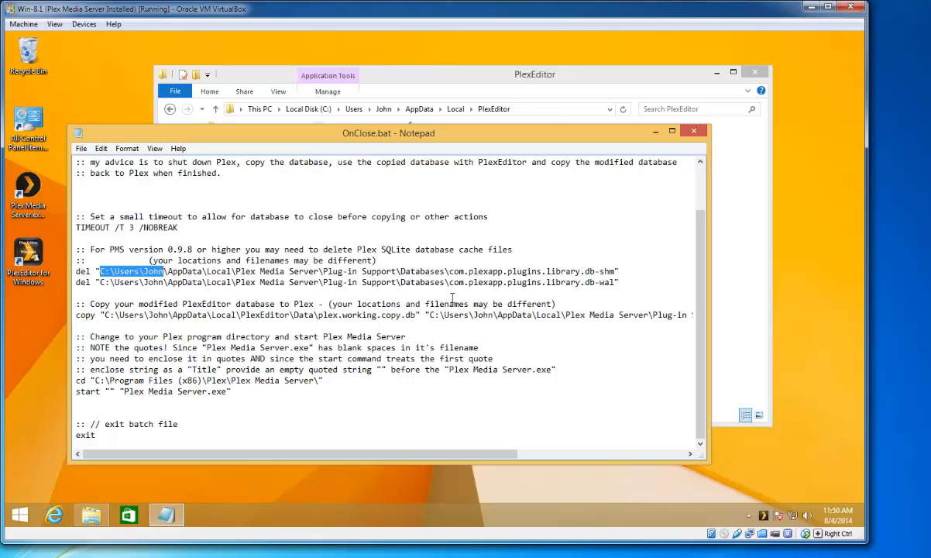
{"action": "left_click", "coordinate": [139, 270]}
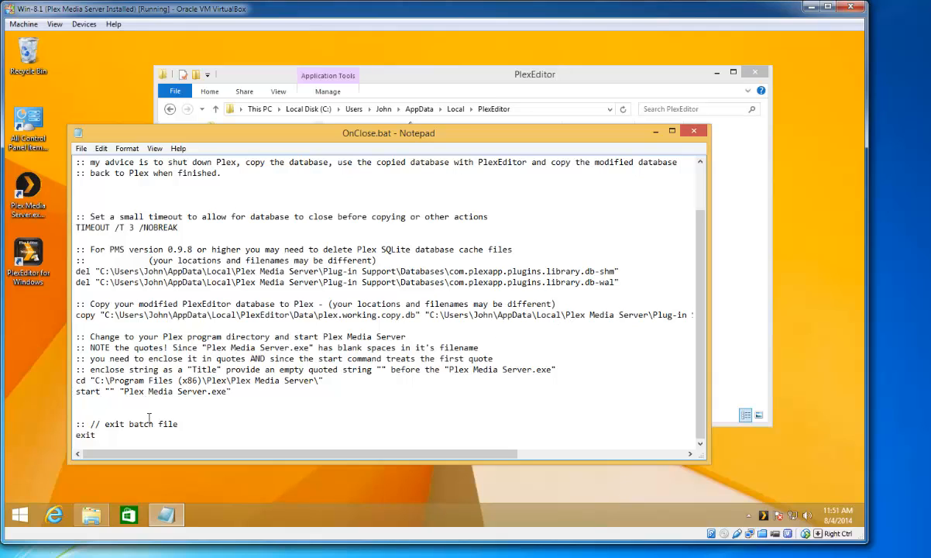
{"action": "left_click", "coordinate": [694, 137]}
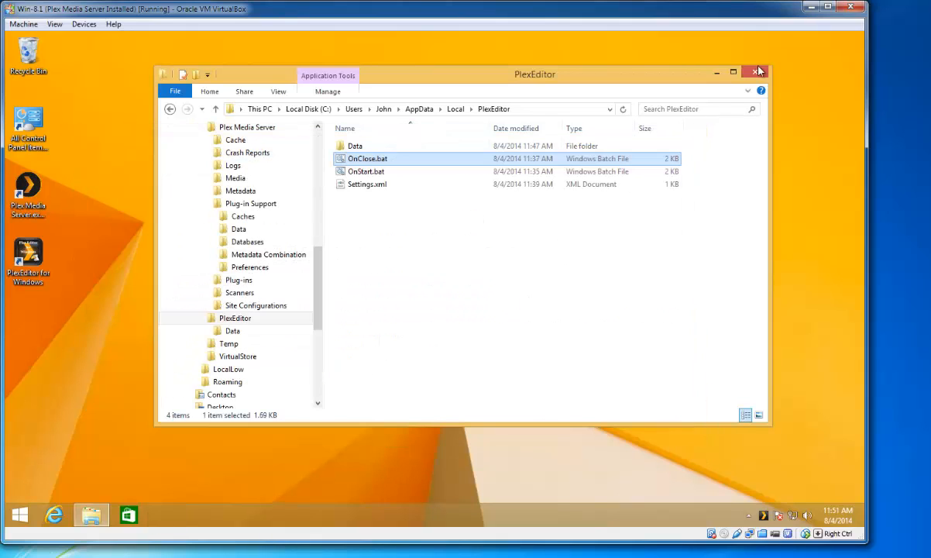
{"action": "left_click", "coordinate": [715, 75]}
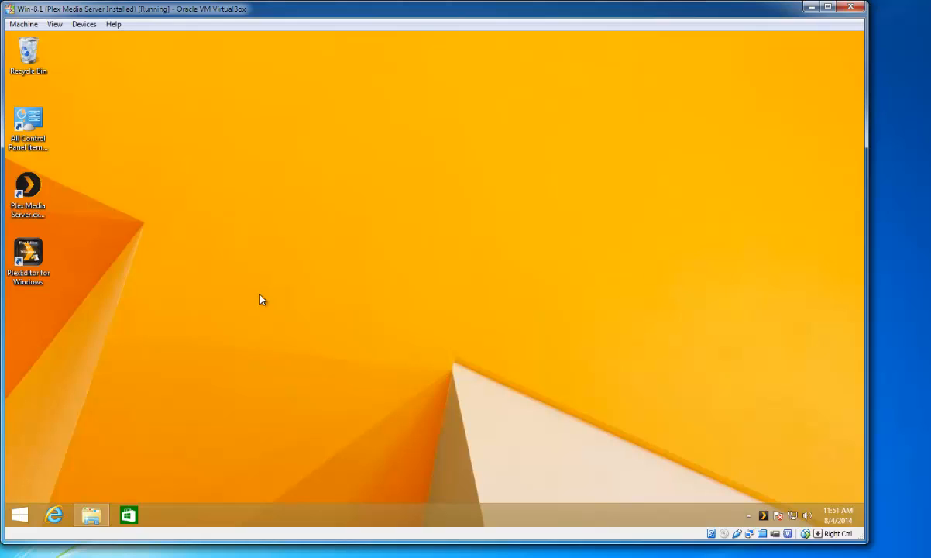
Launch PlexEditor for Windows, agree to run the OnStart batch file and allow Windows Command Processor to make changes.
{"action": "left_click", "coordinate": [35, 181]}
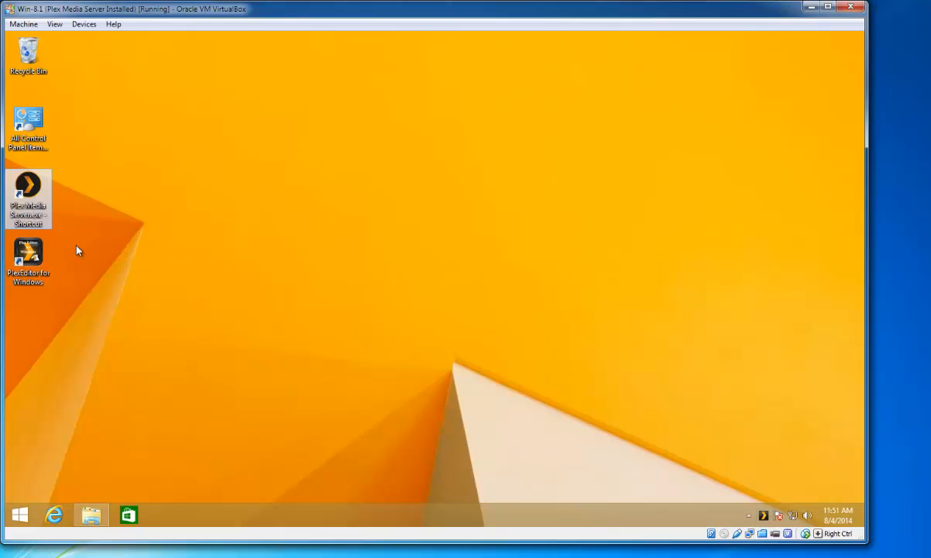
{"action": "double_click", "coordinate": [26, 254]}
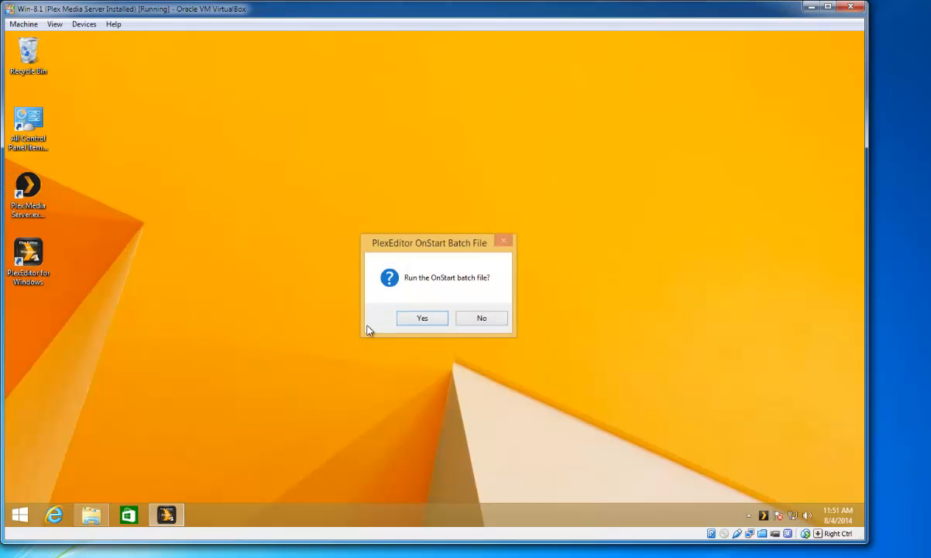
{"action": "left_click", "coordinate": [423, 321]}
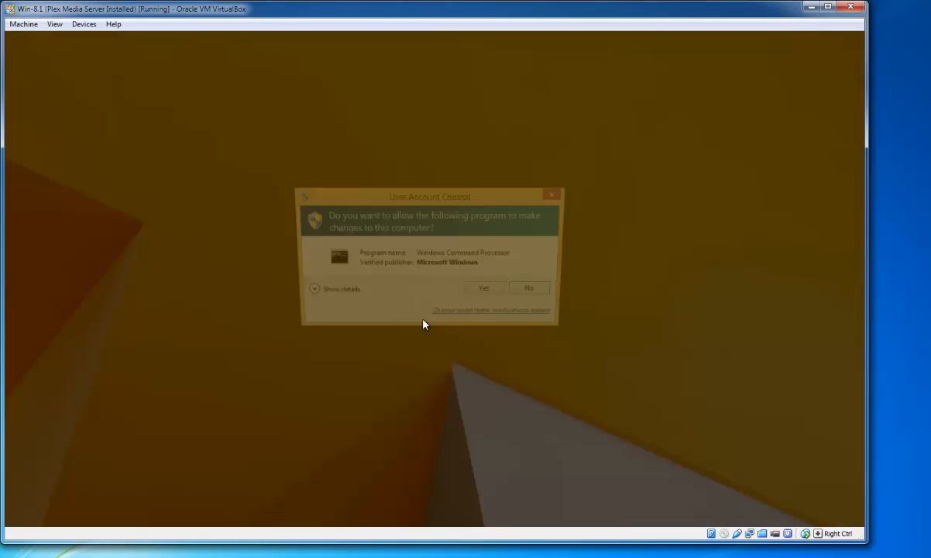
{"action": "left_click", "coordinate": [484, 293]}
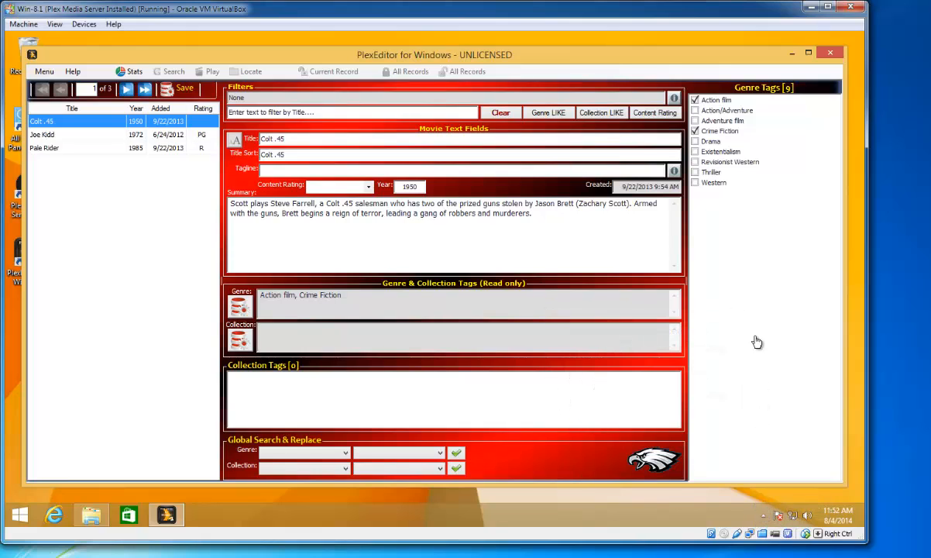
Check the Plex database location and the OnStart.bat and OnClose.bat options in PlexEditor's settings, then close the settings.
{"action": "left_click", "coordinate": [44, 71]}
{"action": "left_click", "coordinate": [65, 140]}
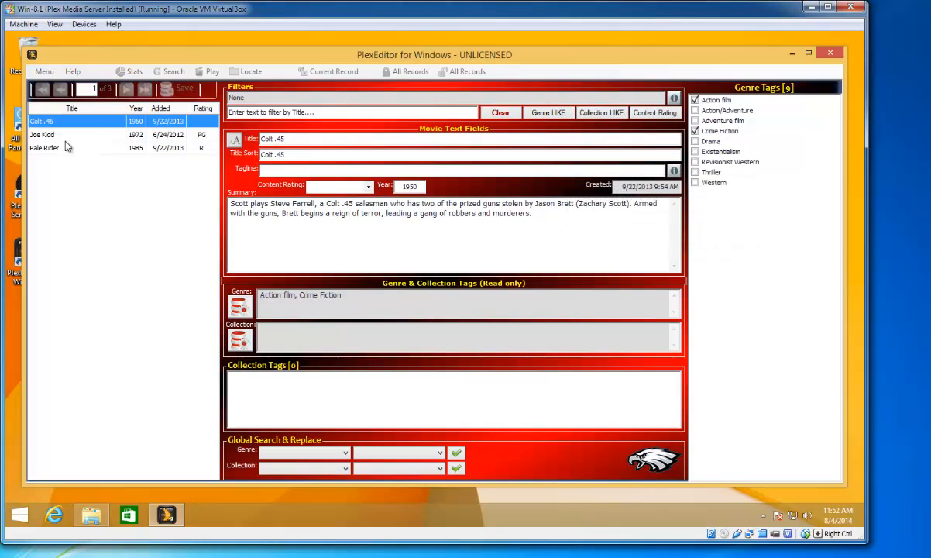
{"action": "left_click", "coordinate": [211, 199]}
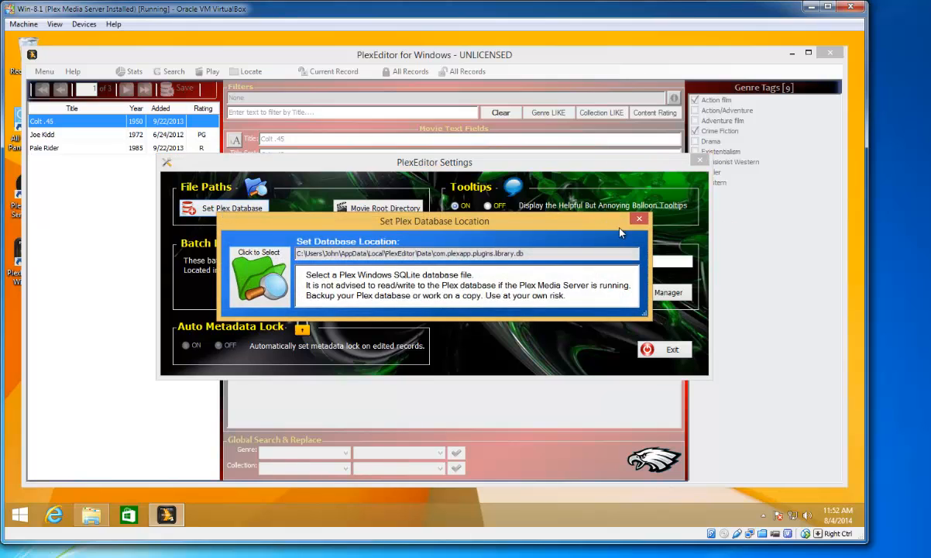
{"action": "left_click", "coordinate": [638, 222]}
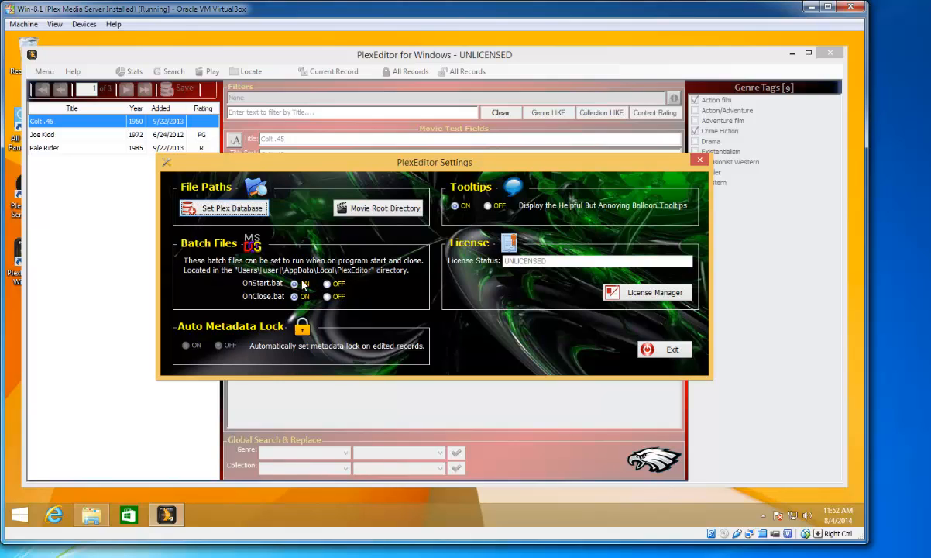
{"action": "left_click", "coordinate": [700, 161]}
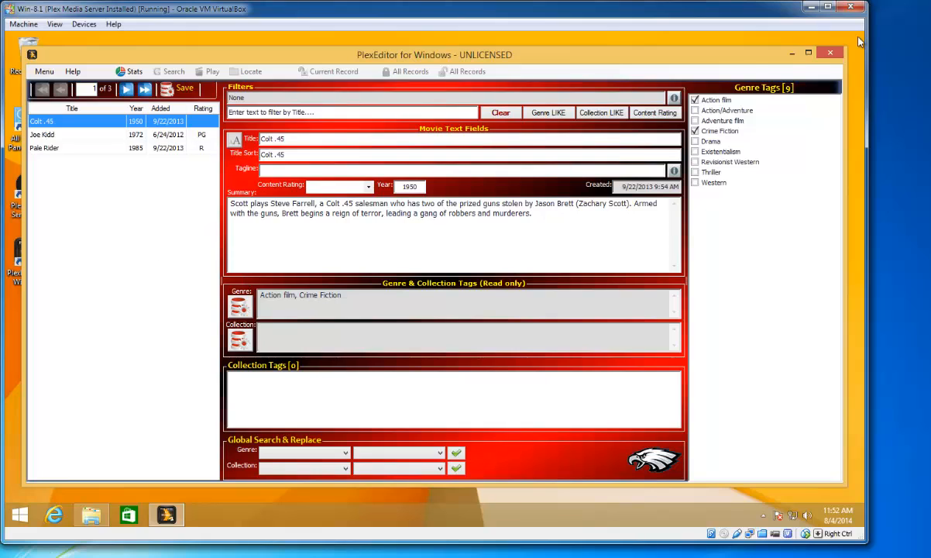
Close PlexEditor, agree to run the OnClose batch file and allow Windows Command Processor to make changes.
{"action": "left_click", "coordinate": [829, 54]}
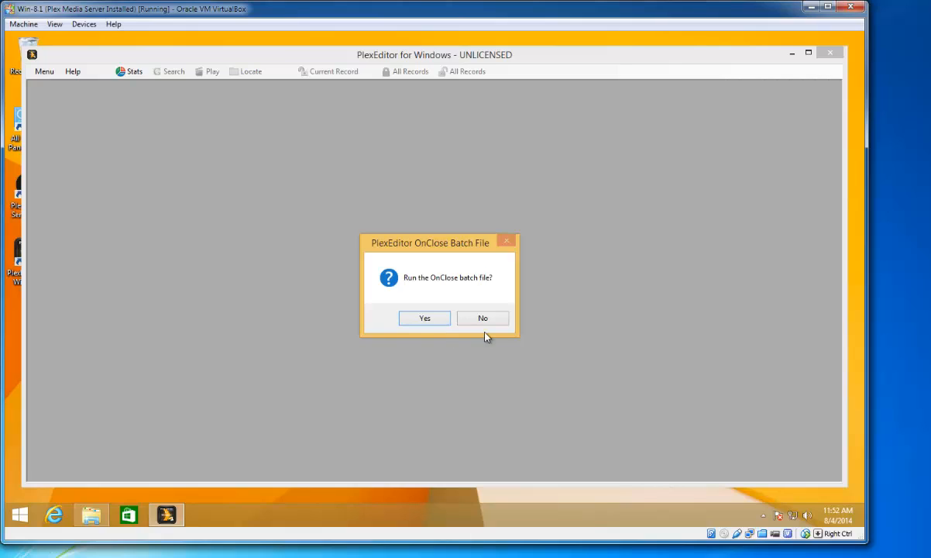
{"action": "left_click", "coordinate": [424, 319]}
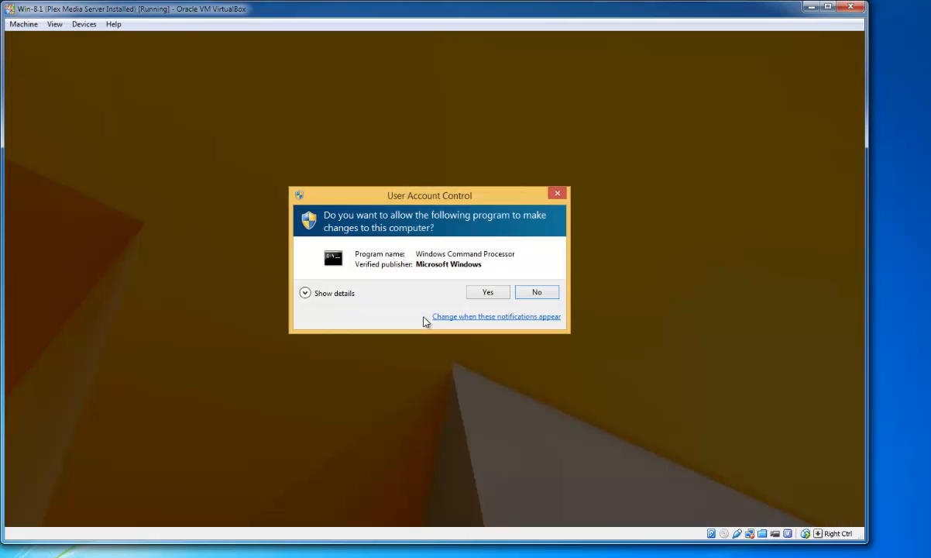
{"action": "left_click", "coordinate": [487, 291]}
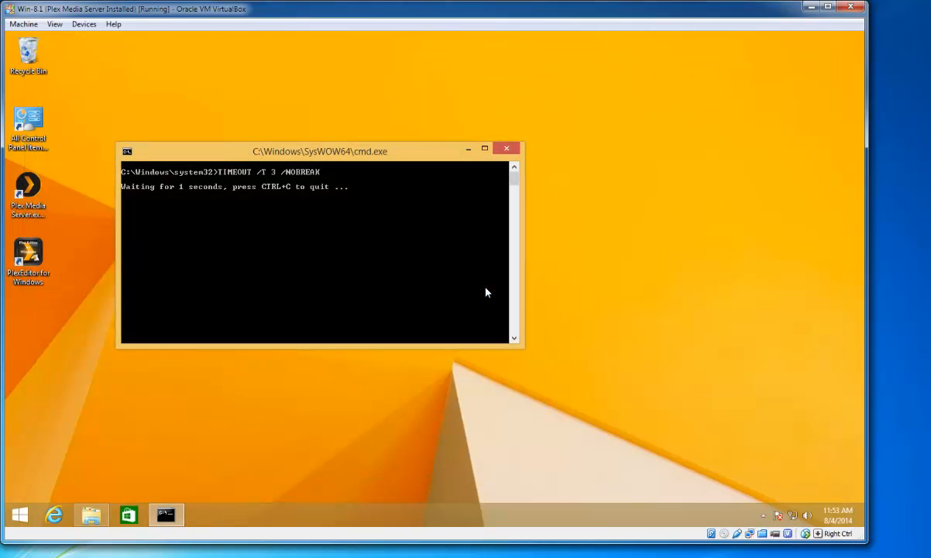